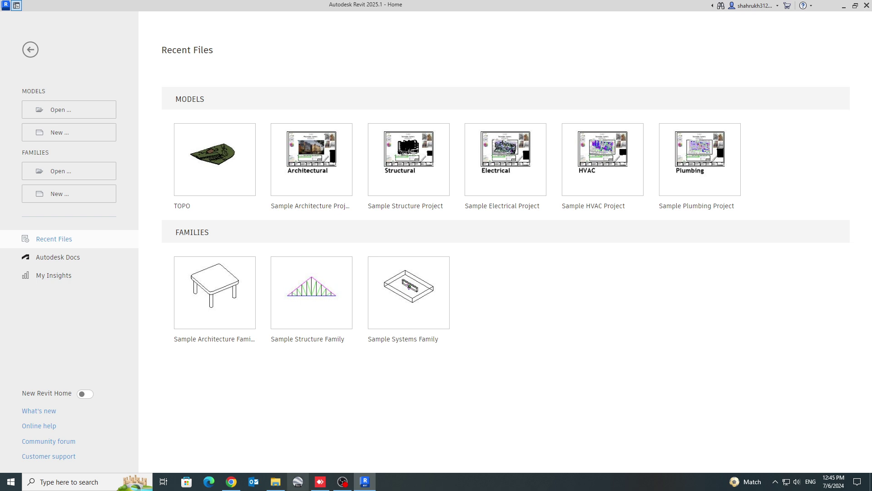
Switch to File Explorer and open Topography survey file.csv from the TOPO FILE folder.
{"action": "left_click", "coordinate": [276, 482]}
{"action": "left_click", "coordinate": [142, 56]}
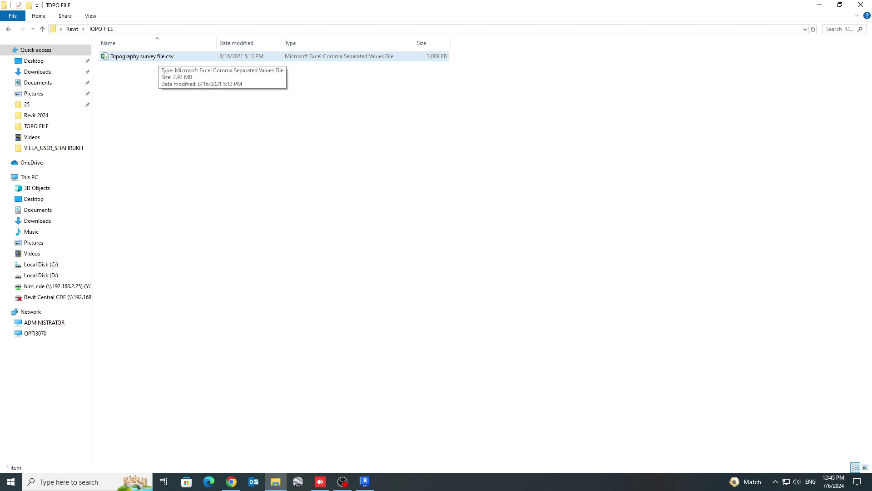
{"action": "left_click", "coordinate": [231, 87]}
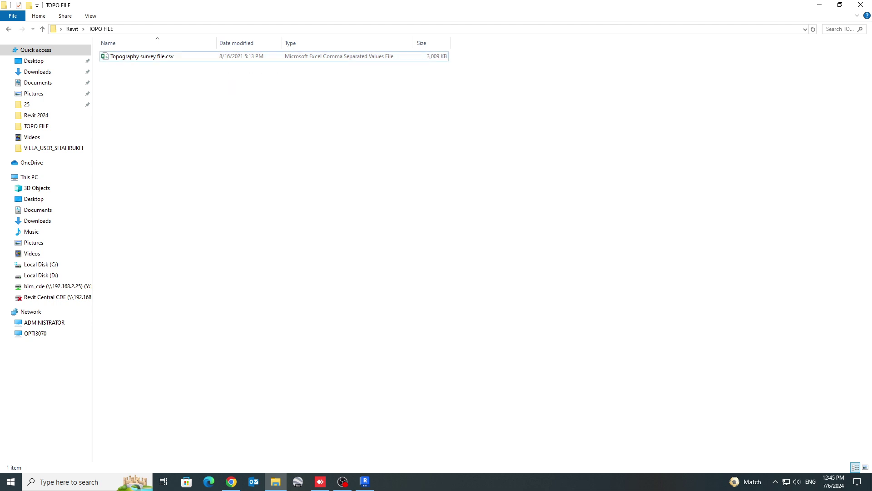
{"action": "key", "text": "Down"}
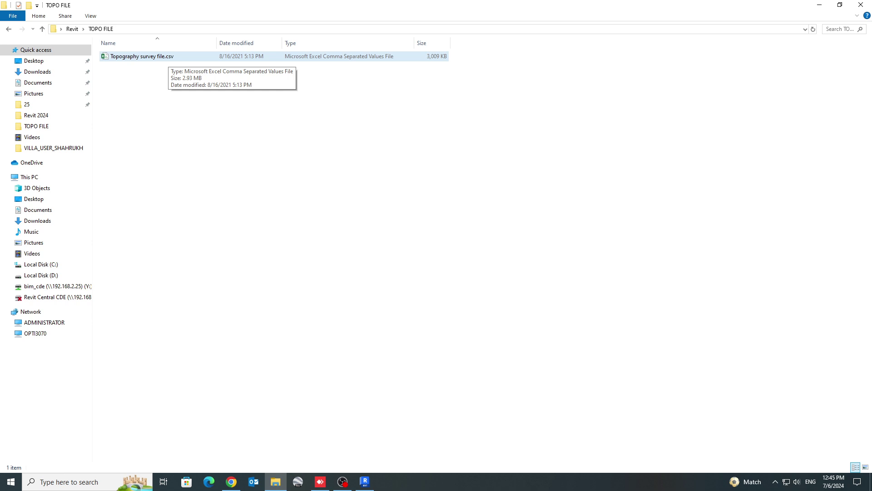
{"action": "key", "text": "Return"}
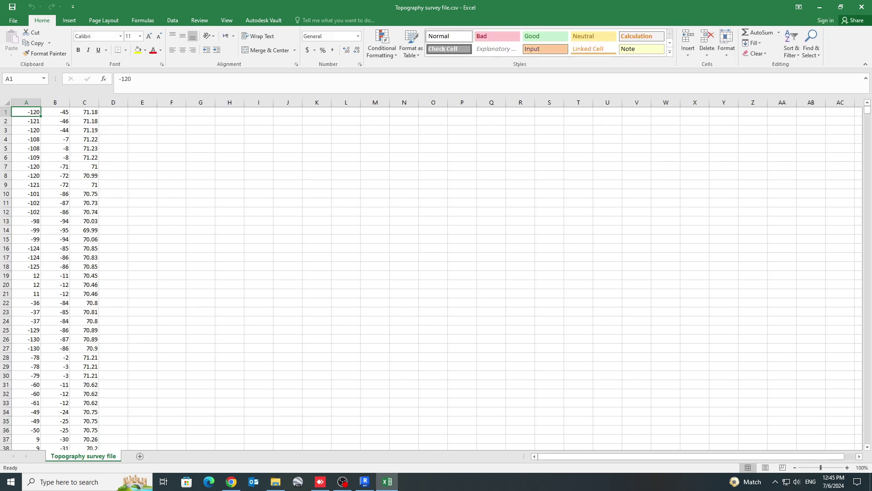
Examine the survey data in columns A, B and C of the spreadsheet and close the file.
{"action": "left_click", "coordinate": [26, 102]}
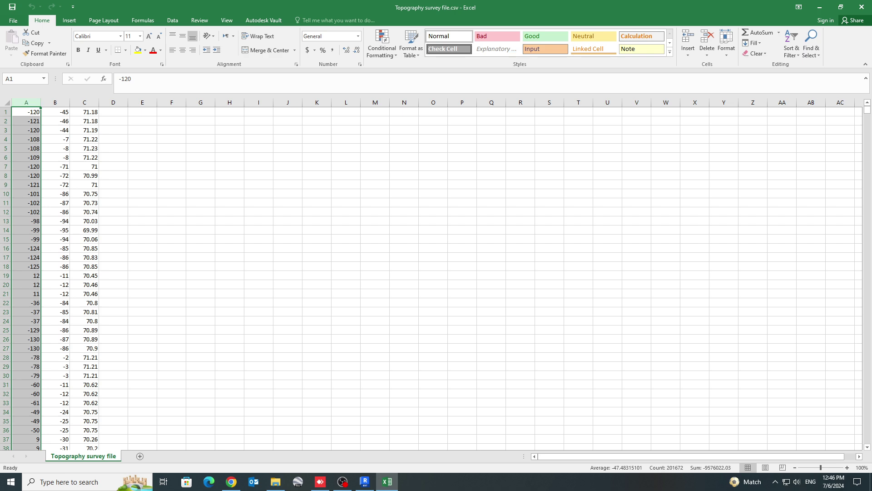
{"action": "left_click", "coordinate": [55, 102]}
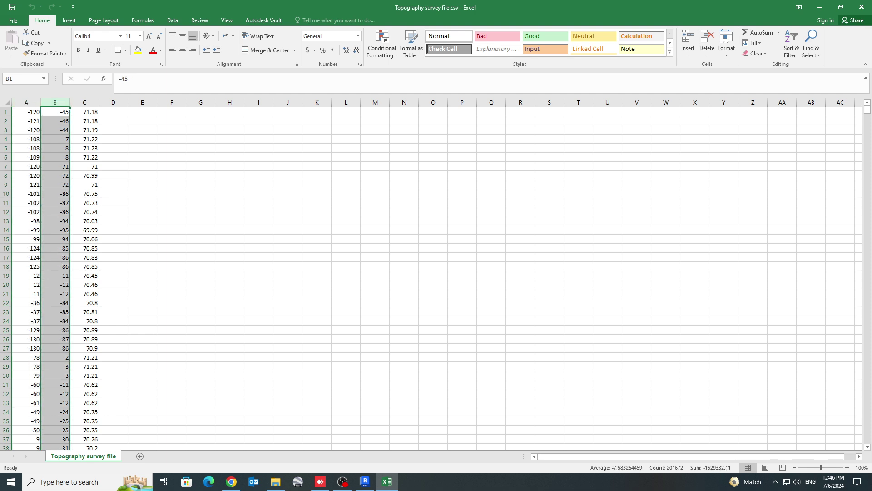
{"action": "left_click", "coordinate": [84, 103]}
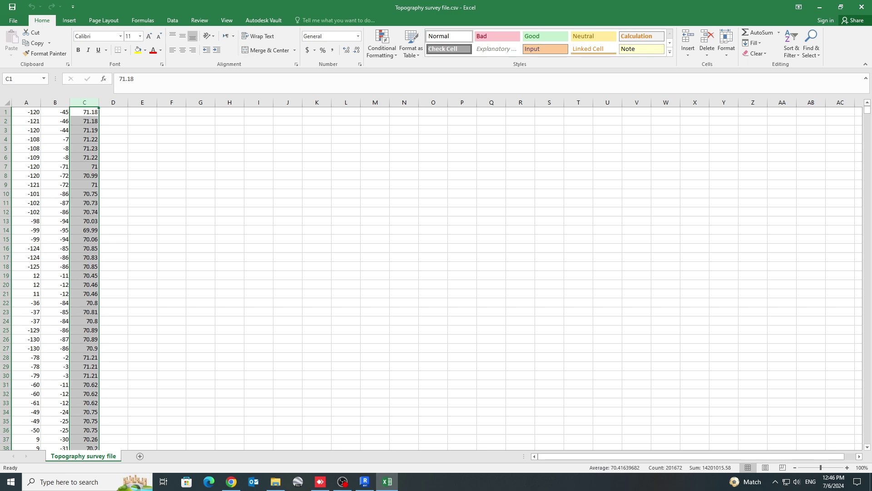
{"action": "left_click", "coordinate": [142, 203]}
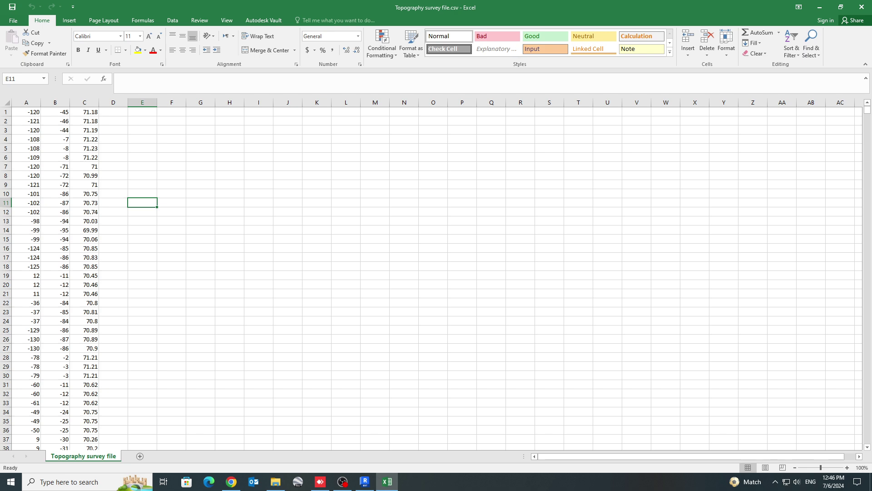
{"action": "left_click", "coordinate": [862, 7]}
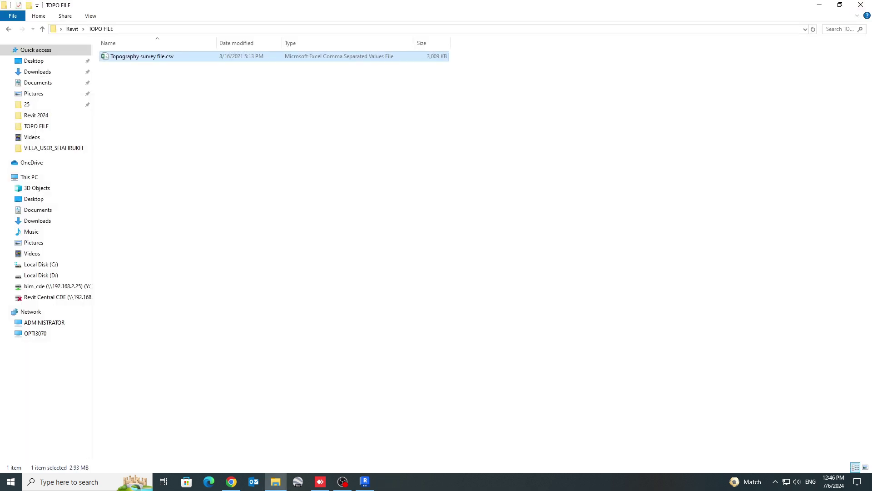
Switch to Revit, create a new project from the Metric Default template and open its Site floor plan.
{"action": "left_click", "coordinate": [365, 481]}
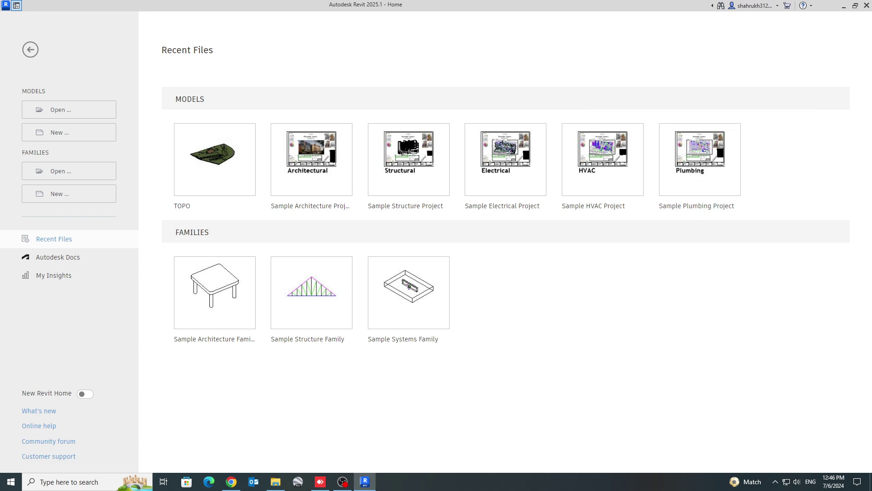
{"action": "left_click", "coordinate": [68, 132]}
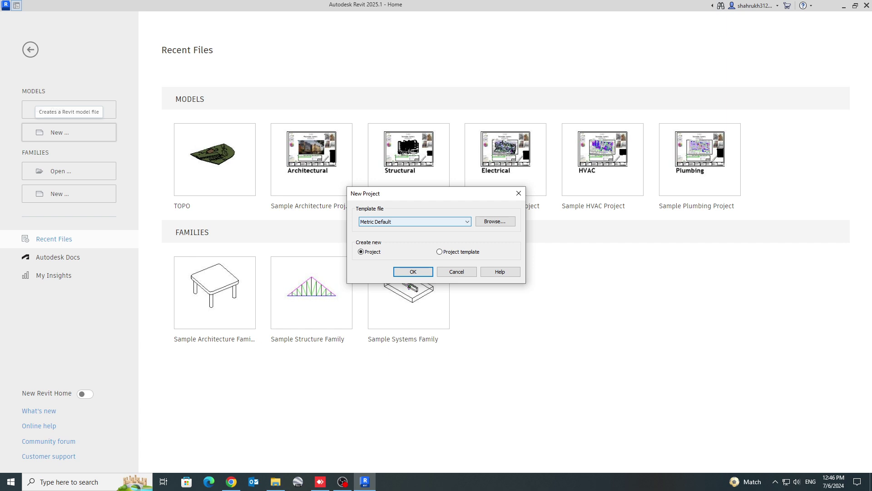
{"action": "key", "text": "Return"}
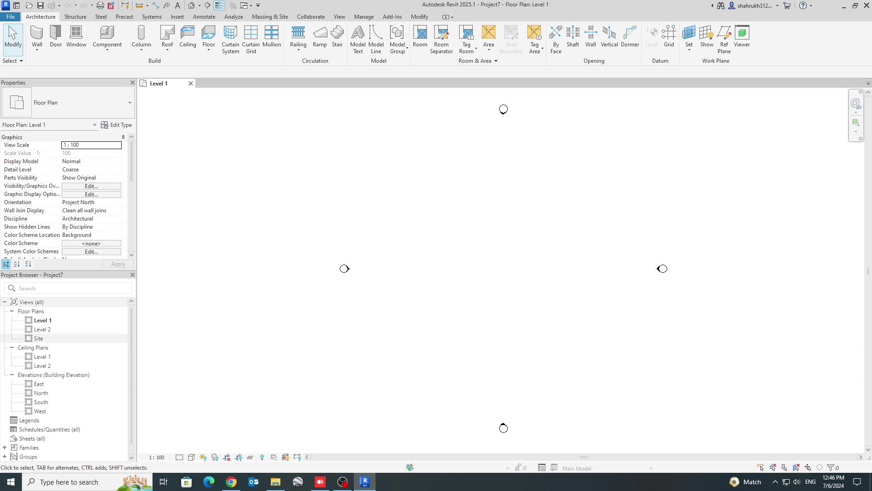
{"action": "double_click", "coordinate": [39, 338]}
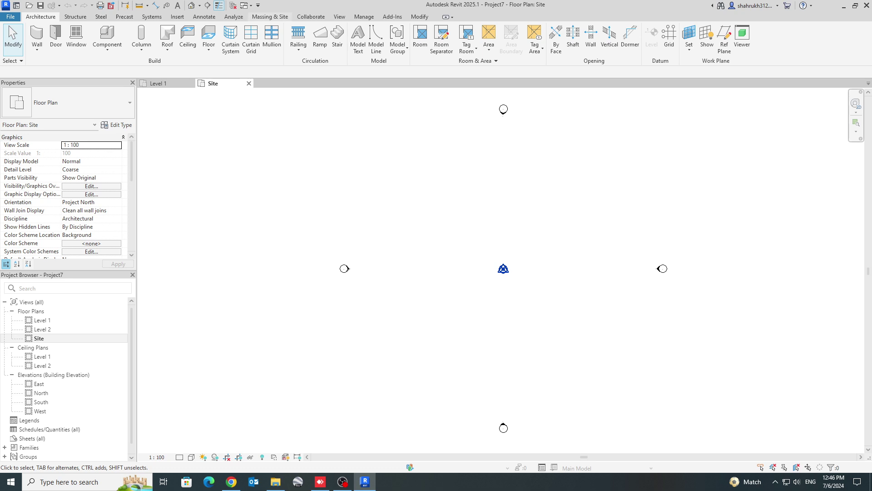
Create a toposolid from an imported CSV, choosing Topography survey file.csv in the TOPO FILE folder as the source.
{"action": "left_click", "coordinate": [270, 16]}
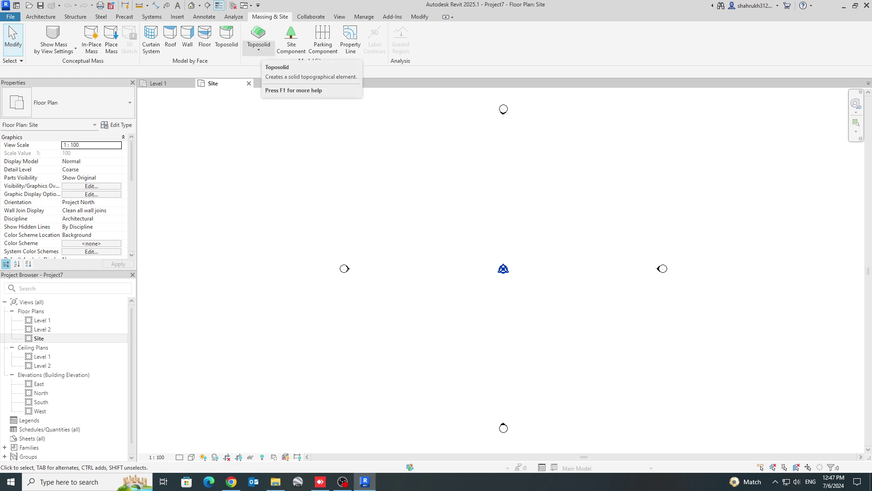
{"action": "left_click", "coordinate": [258, 47]}
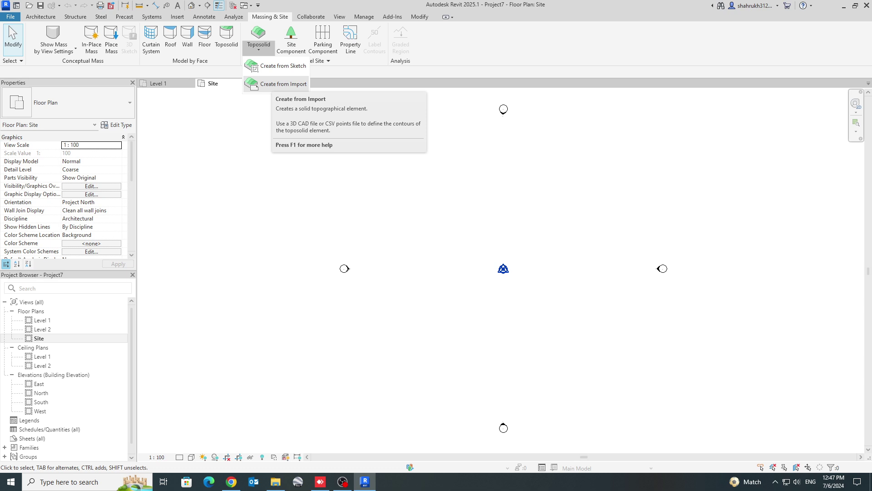
{"action": "left_click", "coordinate": [279, 84]}
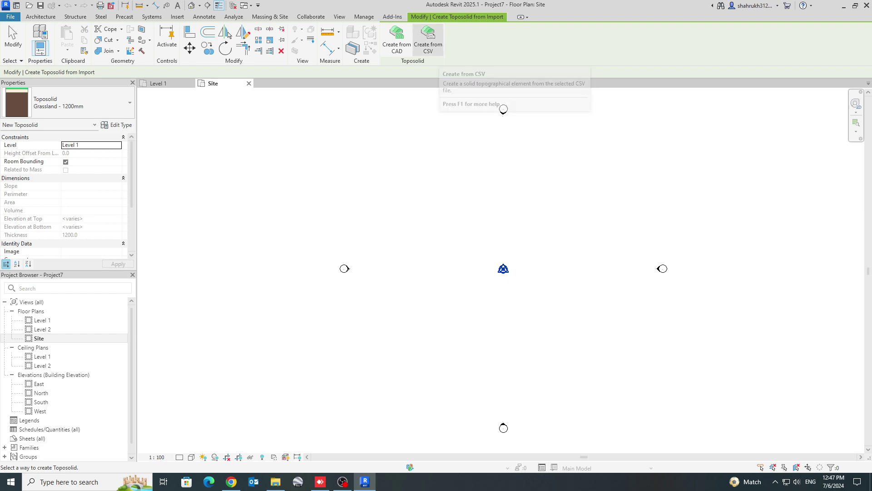
{"action": "left_click", "coordinate": [428, 40]}
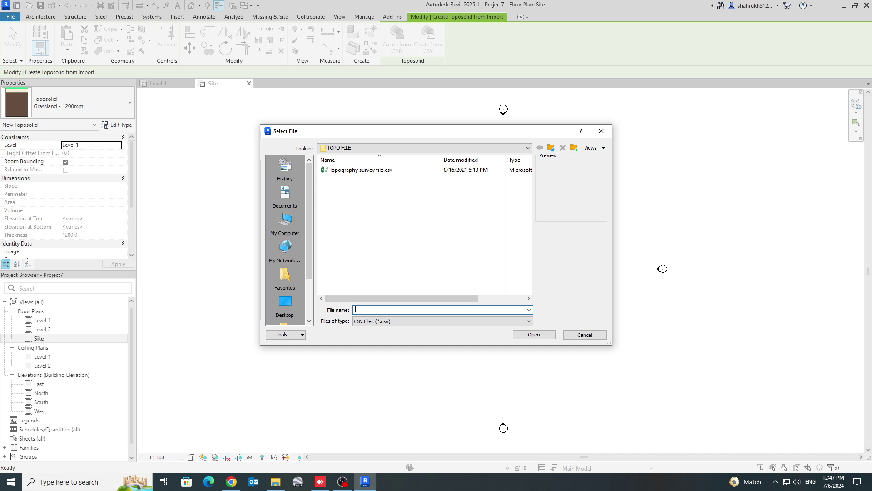
{"action": "left_click", "coordinate": [361, 170]}
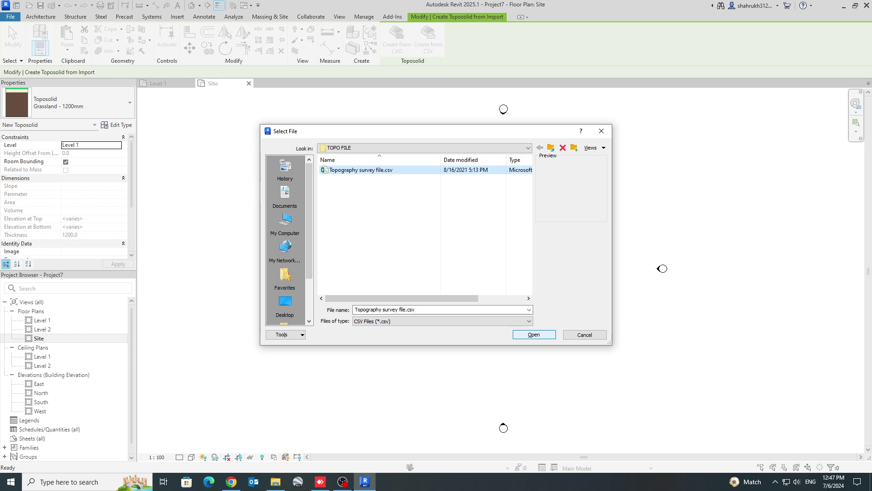
{"action": "left_click", "coordinate": [534, 335]}
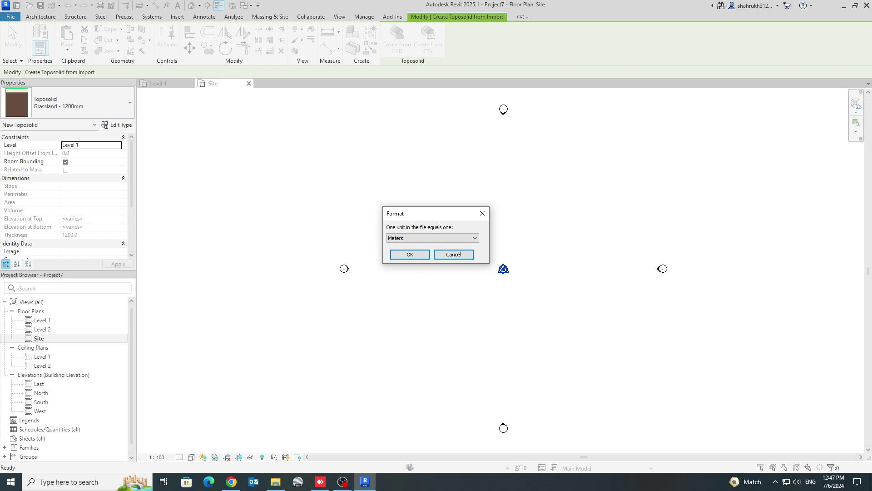
Set the CSV import units to Meters, generate the toposolid and clear its selection.
{"action": "key", "text": "alt+Down"}
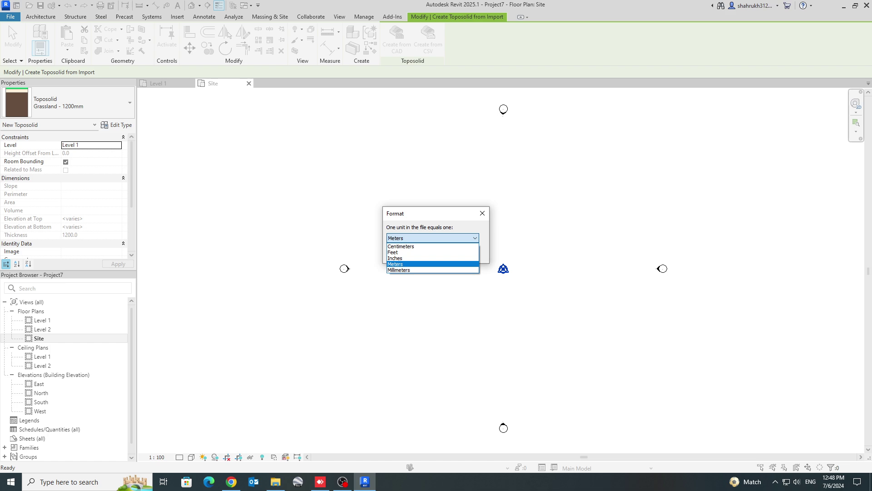
{"action": "key", "text": "Up"}
{"action": "key", "text": "Up"}
{"action": "key", "text": "Up"}
{"action": "key", "text": "Down"}
{"action": "key", "text": "Down"}
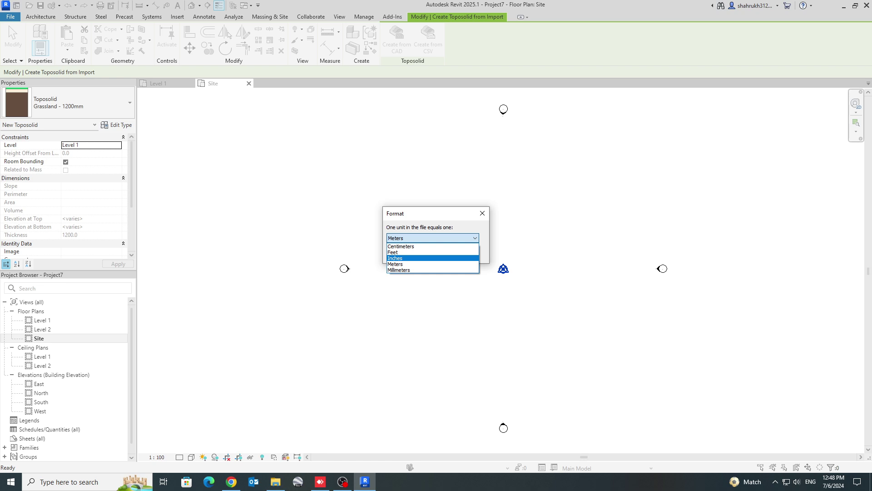
{"action": "key", "text": "Down"}
{"action": "key", "text": "Return"}
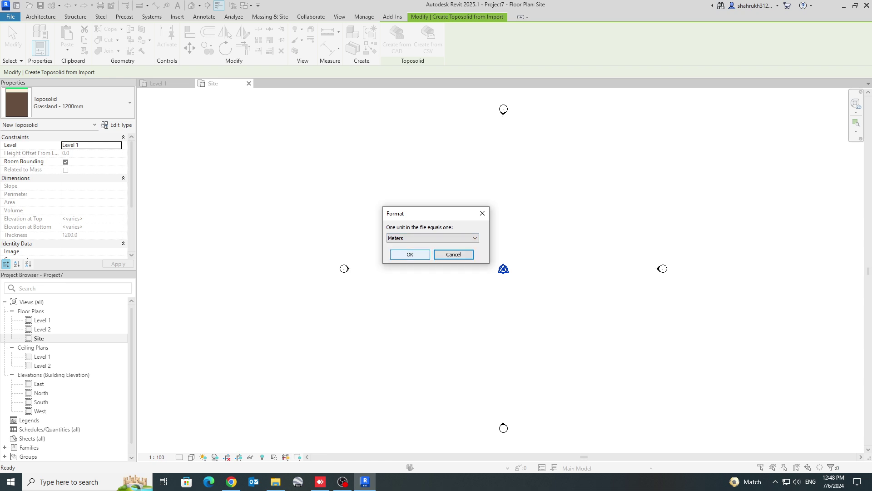
{"action": "key", "text": "Return"}
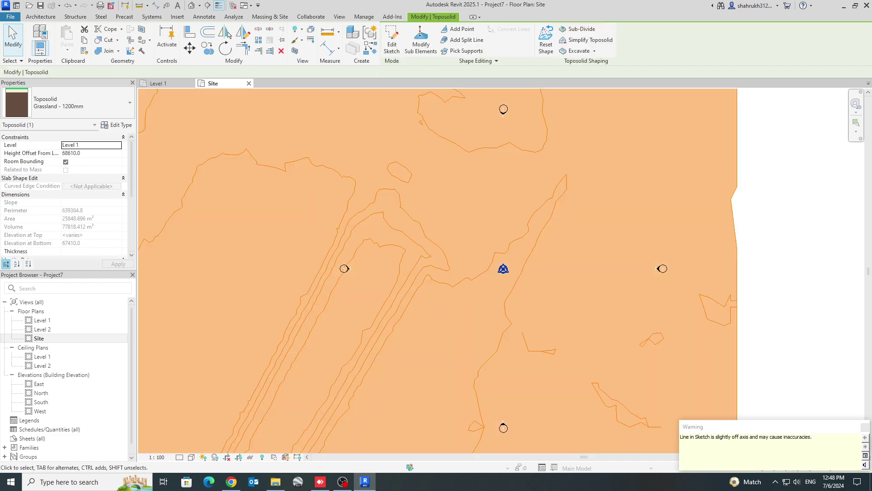
{"action": "key", "text": "Escape"}
Review the whole toposolid in the site plan and open the default 3D view of it.
{"action": "scroll", "coordinate": [648, 154], "scroll_direction": "down", "scroll_amount": 4}
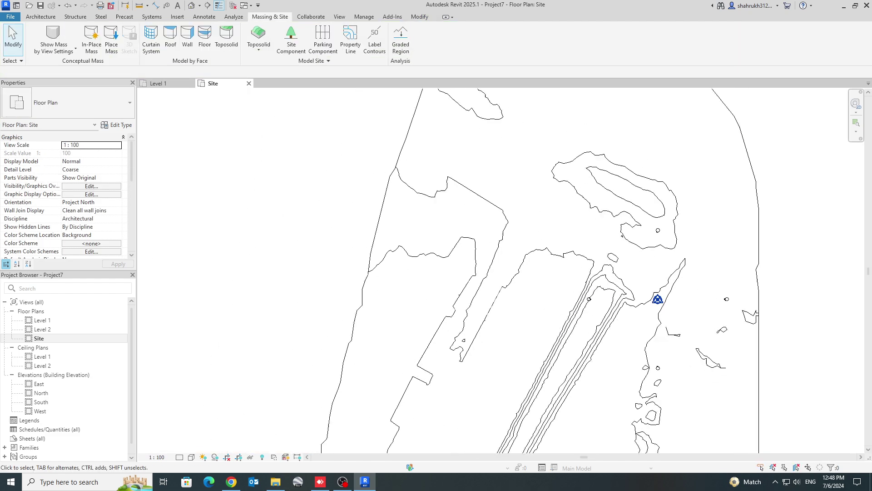
{"action": "middle_click_drag", "start_coordinate": [636, 291], "coordinate": [534, 254]}
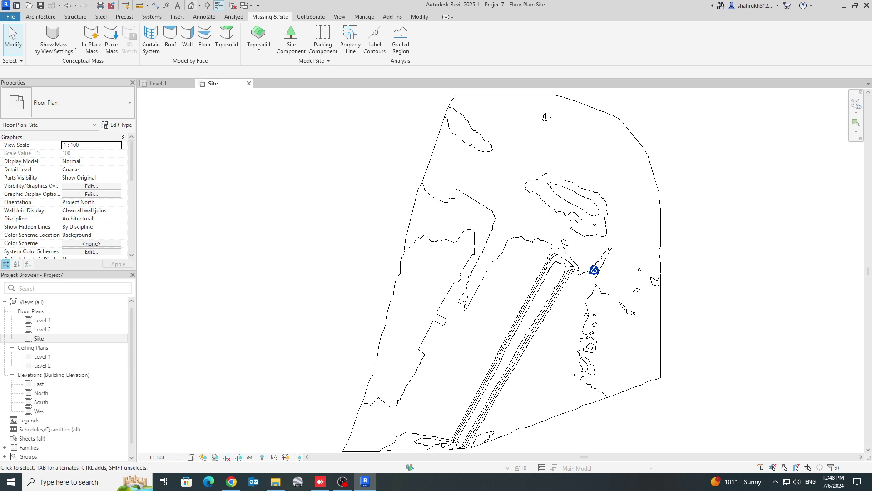
{"action": "left_click", "coordinate": [191, 6]}
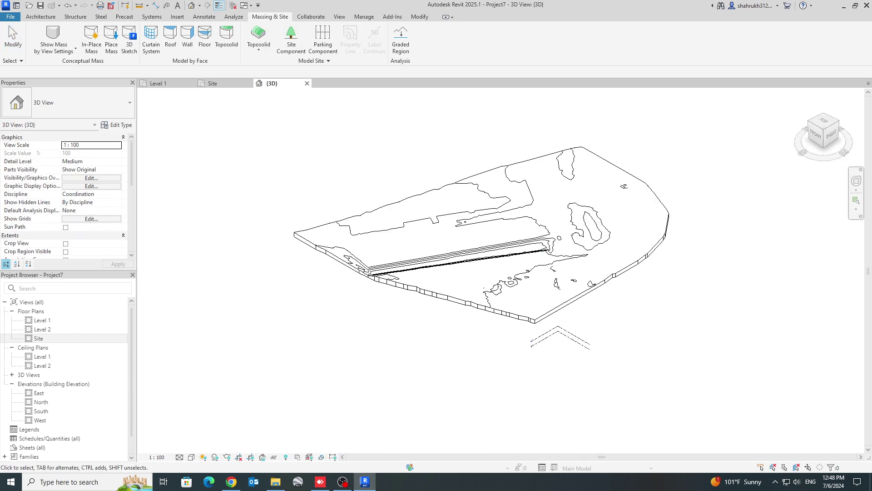
{"action": "scroll", "coordinate": [519, 290], "scroll_direction": "up", "scroll_amount": 6}
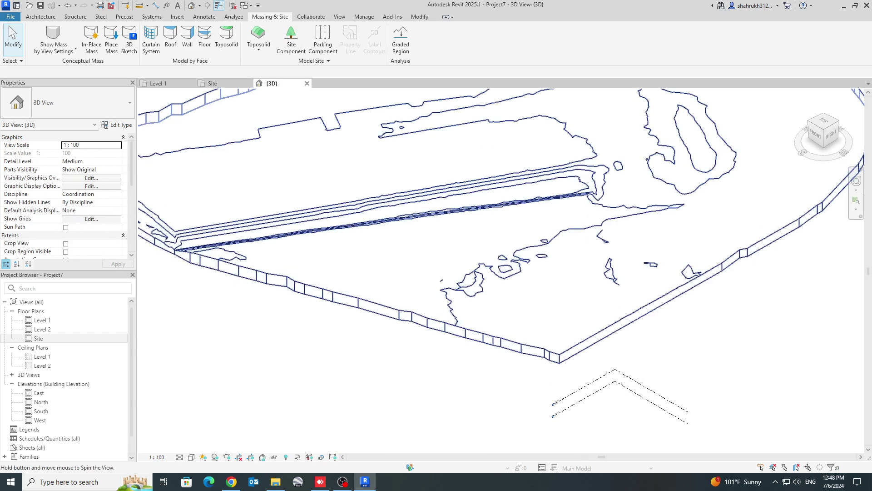
{"action": "middle_click_drag", "start_coordinate": [591, 236], "coordinate": [613, 281], "text": "shift"}
{"action": "scroll", "coordinate": [498, 258], "scroll_direction": "down", "scroll_amount": 2}
{"action": "middle_click_drag", "start_coordinate": [613, 281], "coordinate": [608, 225]}
{"action": "middle_click_drag", "start_coordinate": [609, 225], "coordinate": [628, 241], "text": "shift"}
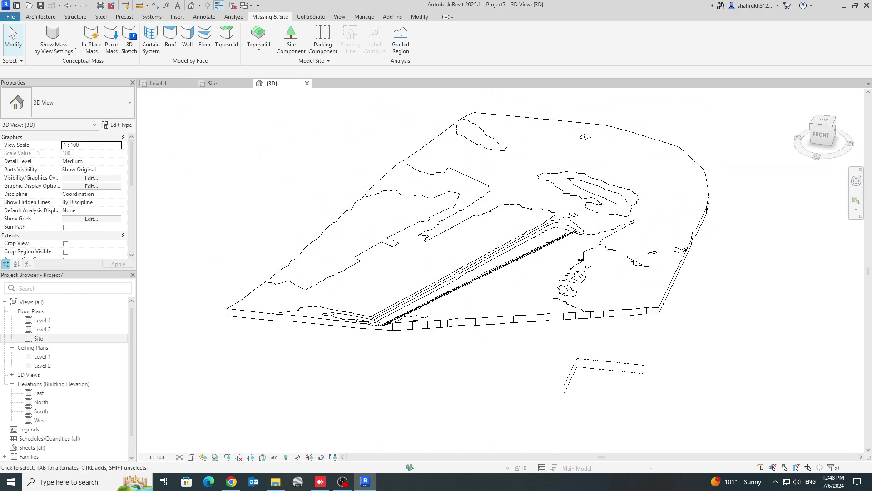
Set the 3D view's detail level to Fine and its visual style to Realistic.
{"action": "left_click", "coordinate": [180, 457]}
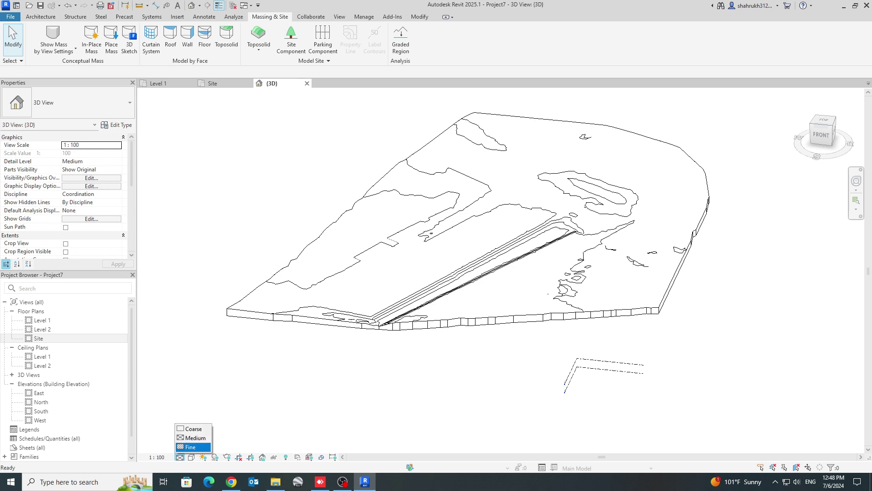
{"action": "left_click", "coordinate": [191, 447]}
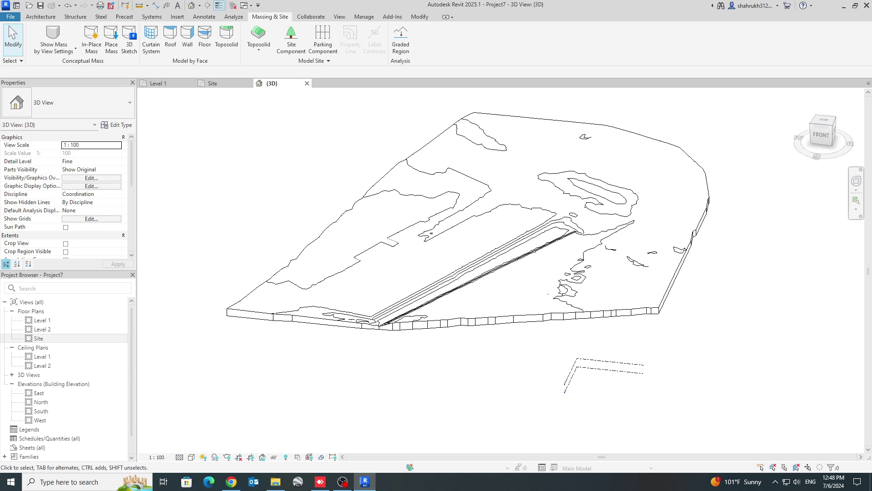
{"action": "left_click", "coordinate": [191, 456]}
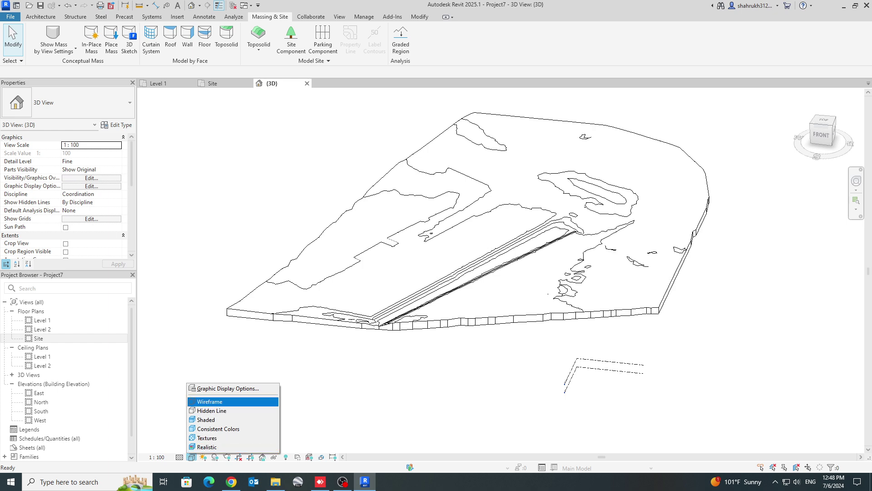
{"action": "left_click", "coordinate": [206, 447]}
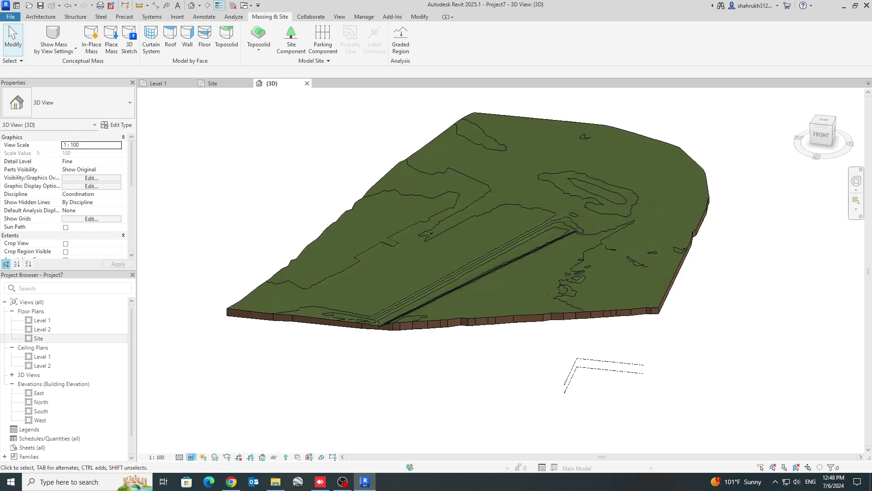
Examine the toposolid's grass surface, contour lines and edges in 3D, both close up and as a whole.
{"action": "scroll", "coordinate": [459, 272], "scroll_direction": "up", "scroll_amount": 4}
{"action": "middle_click_drag", "start_coordinate": [459, 272], "coordinate": [541, 331]}
{"action": "scroll", "coordinate": [441, 325], "scroll_direction": "down", "scroll_amount": 3}
{"action": "scroll", "coordinate": [454, 309], "scroll_direction": "up", "scroll_amount": 3}
{"action": "middle_click_drag", "start_coordinate": [454, 309], "coordinate": [481, 218], "text": "shift"}
{"action": "scroll", "coordinate": [409, 318], "scroll_direction": "up", "scroll_amount": 3}
{"action": "middle_click_drag", "start_coordinate": [481, 219], "coordinate": [559, 236], "text": "shift"}
{"action": "middle_click_drag", "start_coordinate": [522, 364], "coordinate": [508, 338], "text": "shift"}
{"action": "scroll", "coordinate": [500, 291], "scroll_direction": "down", "scroll_amount": 5}
{"action": "middle_click_drag", "start_coordinate": [550, 287], "coordinate": [236, 359]}
{"action": "middle_click_drag", "start_coordinate": [454, 336], "coordinate": [559, 352], "text": "shift"}
{"action": "scroll", "coordinate": [409, 327], "scroll_direction": "up", "scroll_amount": 4}
{"action": "scroll", "coordinate": [395, 325], "scroll_direction": "down", "scroll_amount": 5}
{"action": "scroll", "coordinate": [509, 325], "scroll_direction": "down", "scroll_amount": 3}
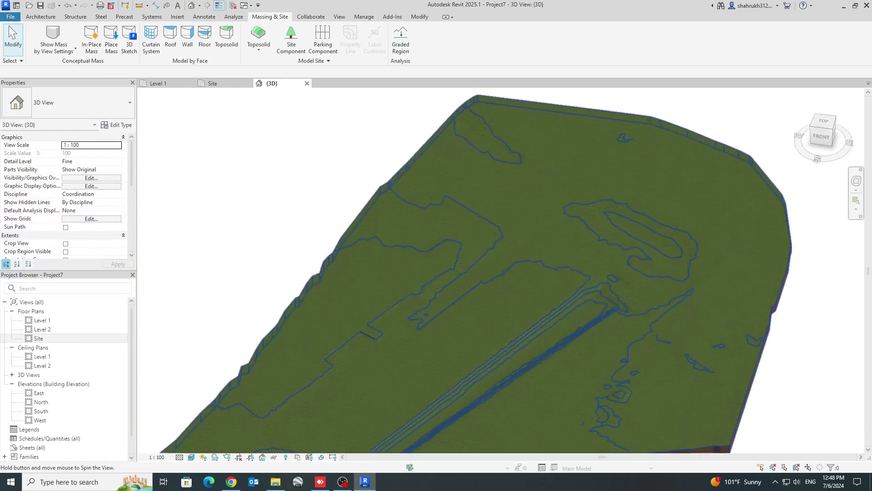
{"action": "scroll", "coordinate": [454, 309], "scroll_direction": "up", "scroll_amount": 3}
{"action": "scroll", "coordinate": [485, 284], "scroll_direction": "up", "scroll_amount": 4}
{"action": "middle_click_drag", "start_coordinate": [485, 284], "coordinate": [608, 232]}
{"action": "scroll", "coordinate": [475, 348], "scroll_direction": "down", "scroll_amount": 2}
{"action": "middle_click_drag", "start_coordinate": [350, 346], "coordinate": [337, 336], "text": "shift"}
{"action": "scroll", "coordinate": [334, 336], "scroll_direction": "up", "scroll_amount": 4}
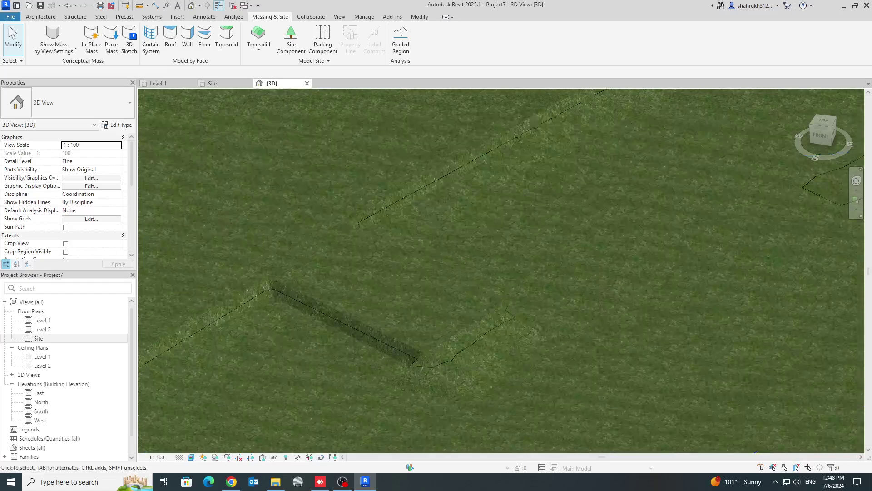
{"action": "scroll", "coordinate": [359, 324], "scroll_direction": "down", "scroll_amount": 2}
{"action": "scroll", "coordinate": [399, 316], "scroll_direction": "down", "scroll_amount": 4}
{"action": "middle_click_drag", "start_coordinate": [399, 317], "coordinate": [336, 195]}
{"action": "scroll", "coordinate": [436, 205], "scroll_direction": "down", "scroll_amount": 3}
{"action": "middle_click_drag", "start_coordinate": [506, 426], "coordinate": [562, 405], "text": "shift"}
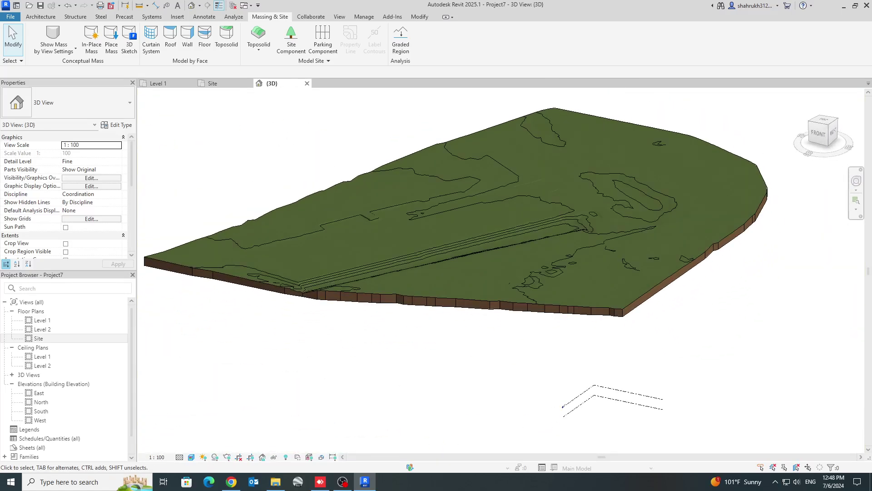
Check the elevation values of Topography survey file.csv in Excel, close the file and return to the Revit 3D view.
{"action": "middle_click_drag", "start_coordinate": [336, 281], "coordinate": [357, 277], "text": "shift"}
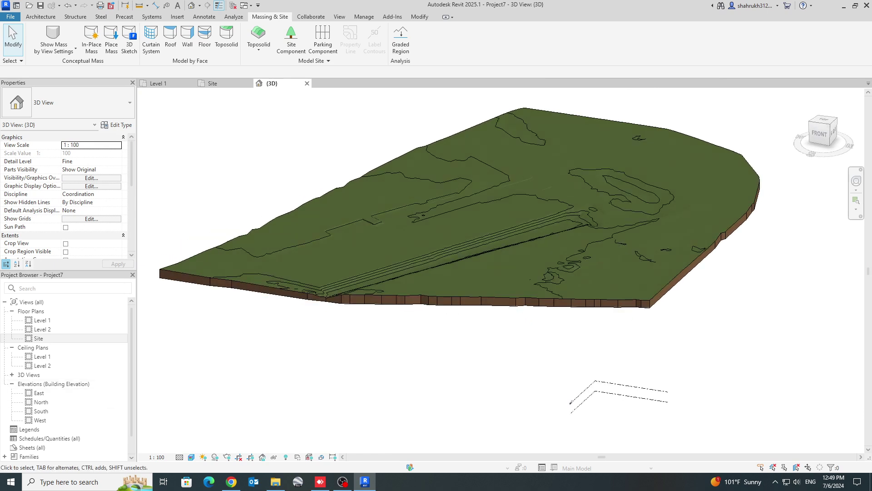
{"action": "left_click", "coordinate": [275, 482]}
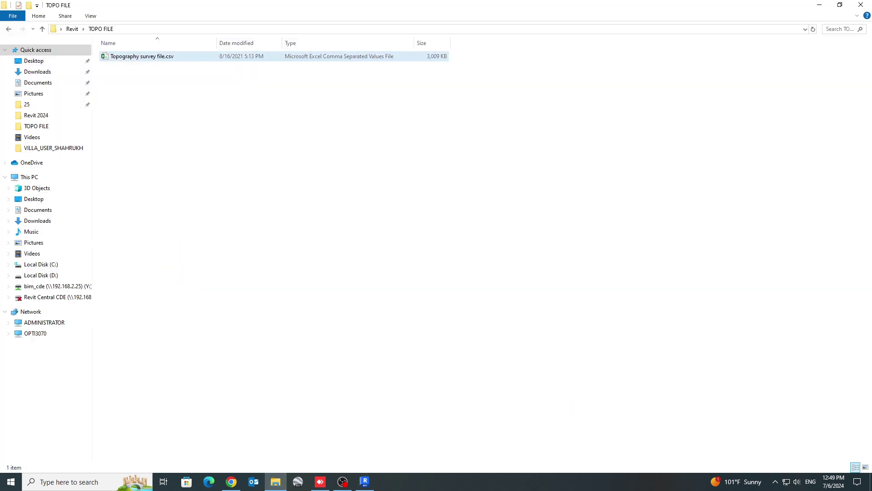
{"action": "double_click", "coordinate": [147, 56]}
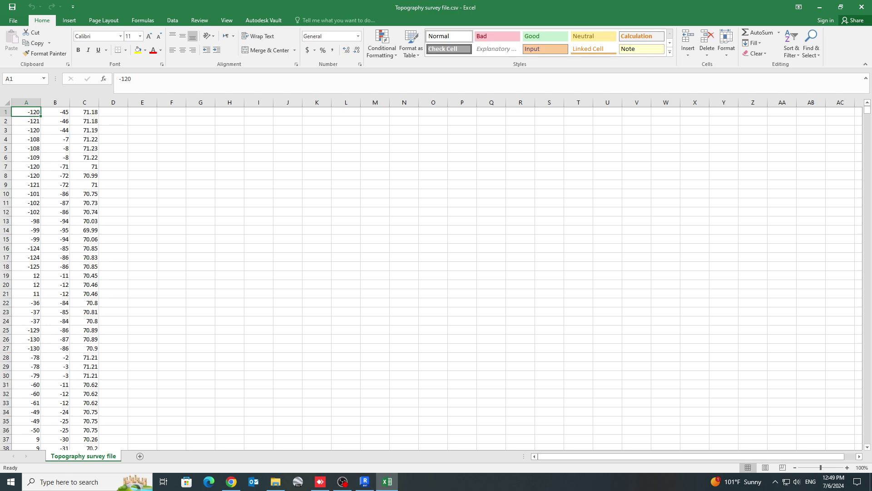
{"action": "left_click", "coordinate": [862, 6]}
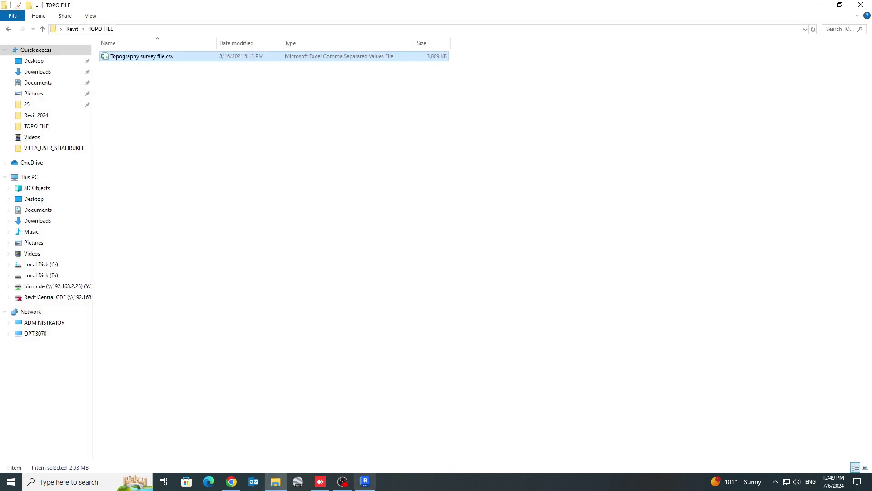
{"action": "left_click", "coordinate": [365, 481]}
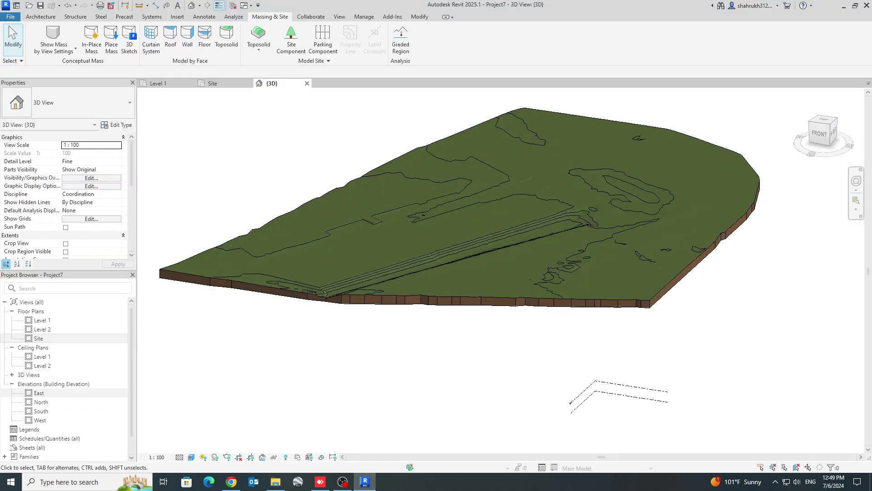
Open the East elevation and examine the toposolid's height relative to Level 1 and Level 2.
{"action": "double_click", "coordinate": [39, 392]}
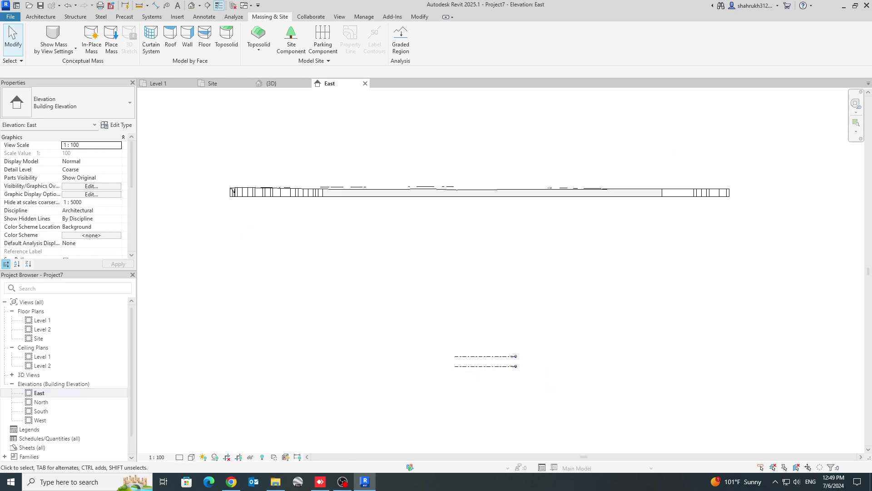
{"action": "scroll", "coordinate": [526, 374], "scroll_direction": "up", "scroll_amount": 5}
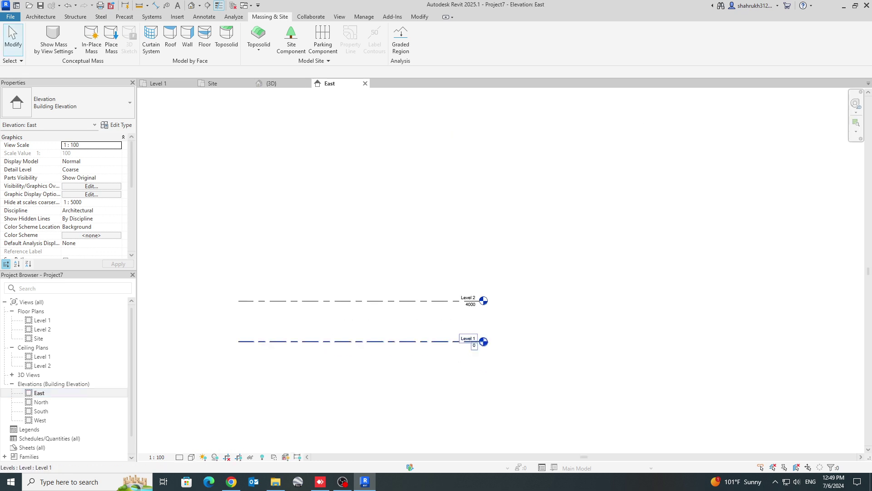
{"action": "scroll", "coordinate": [432, 422], "scroll_direction": "down", "scroll_amount": 5}
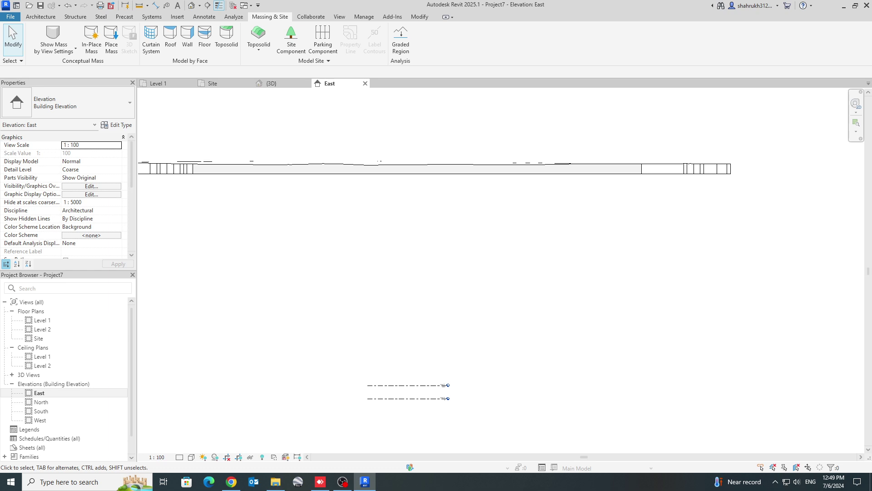
Set the project's length units to Meters.
{"action": "key", "text": "n"}
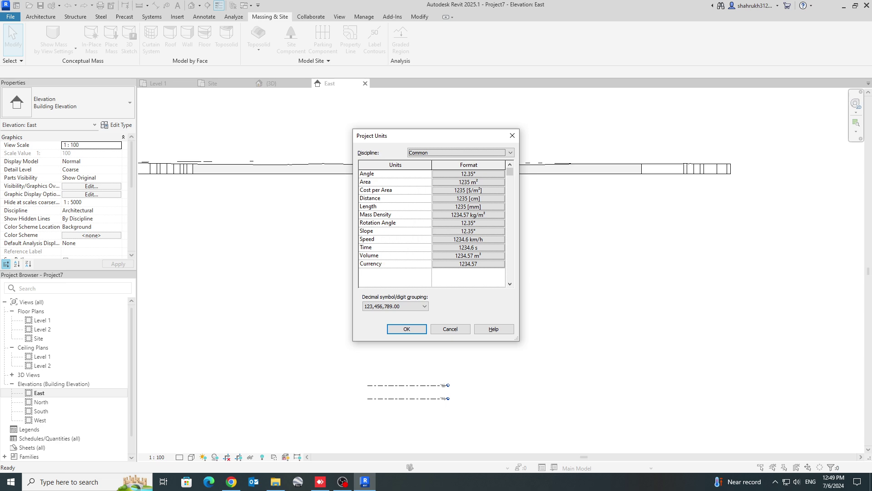
{"action": "left_click", "coordinate": [469, 207]}
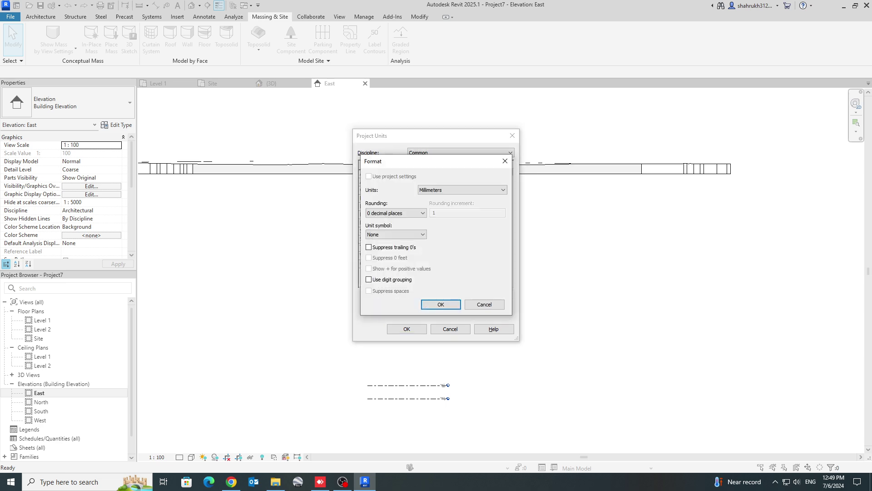
{"action": "left_click", "coordinate": [462, 189]}
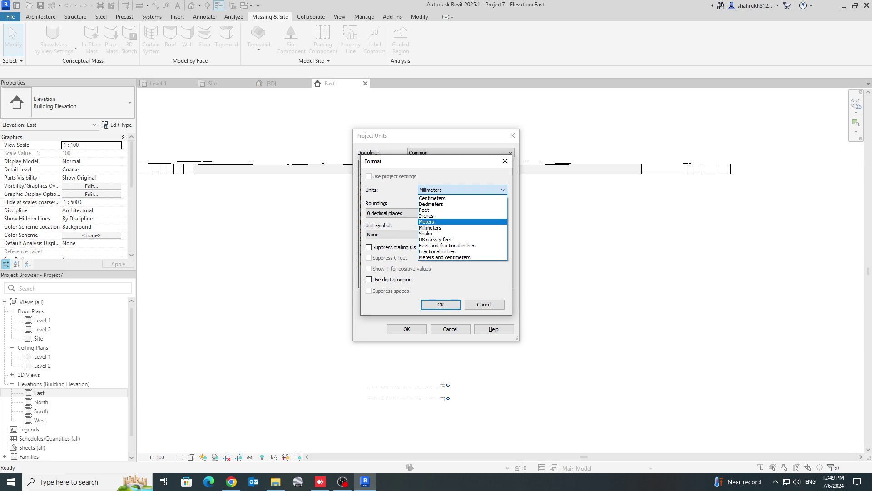
{"action": "left_click", "coordinate": [436, 221]}
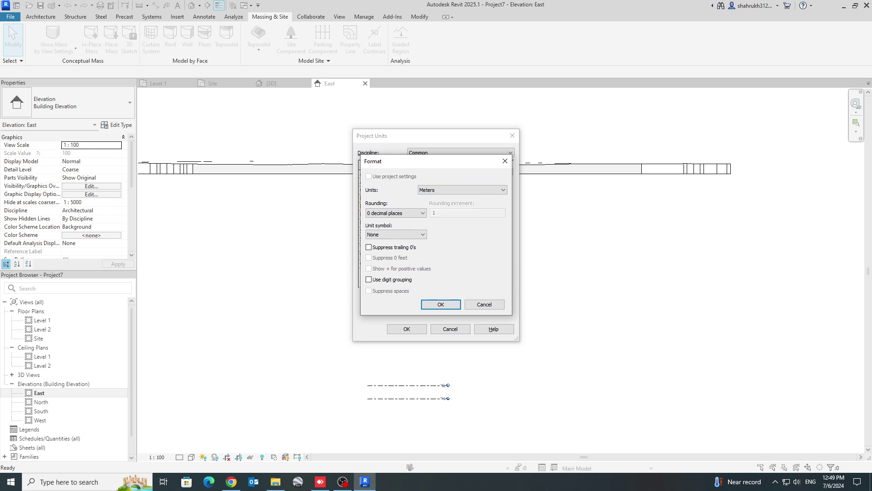
{"action": "left_click", "coordinate": [441, 304]}
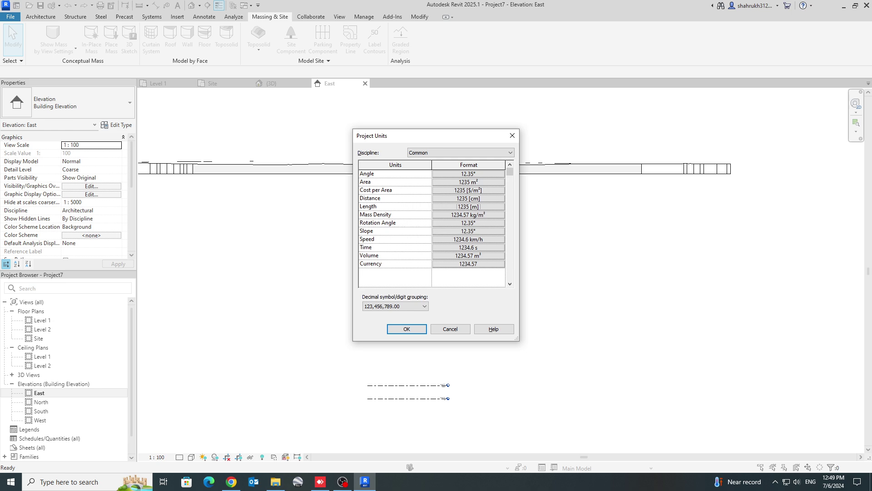
{"action": "left_click", "coordinate": [406, 328]}
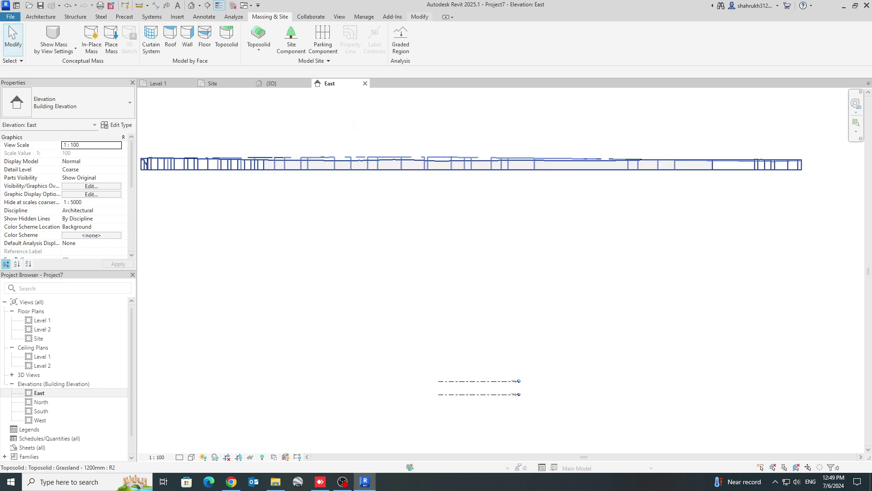
Place an aligned dimension from Level 1 up to the toposolid's top edge in the East elevation and read its value.
{"action": "left_click", "coordinate": [419, 17]}
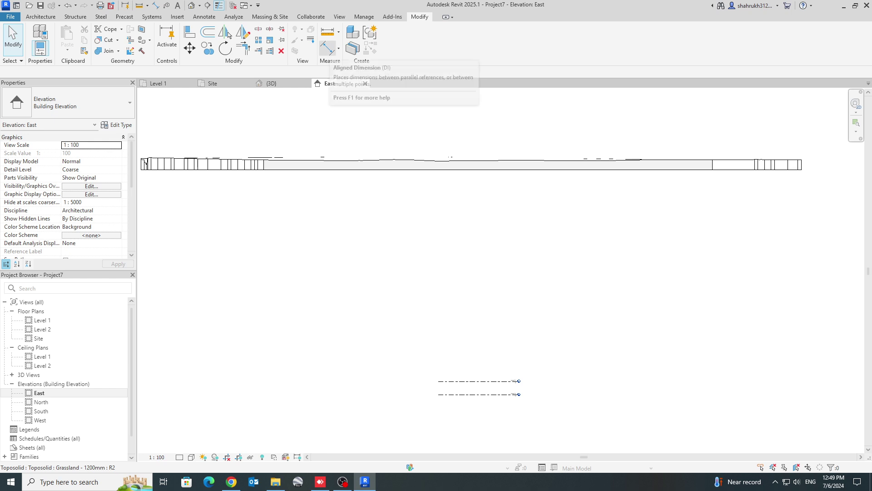
{"action": "left_click", "coordinate": [328, 47]}
{"action": "scroll", "coordinate": [443, 334], "scroll_direction": "up", "scroll_amount": 3}
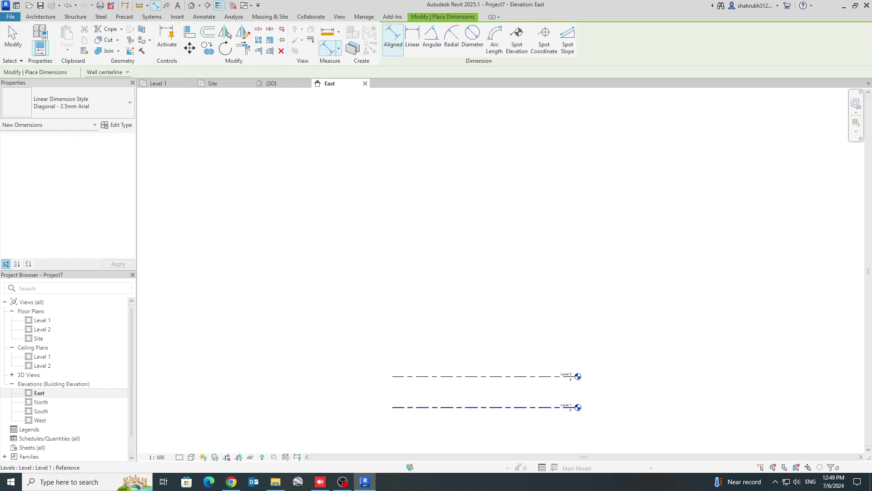
{"action": "scroll", "coordinate": [479, 288], "scroll_direction": "down", "scroll_amount": 5}
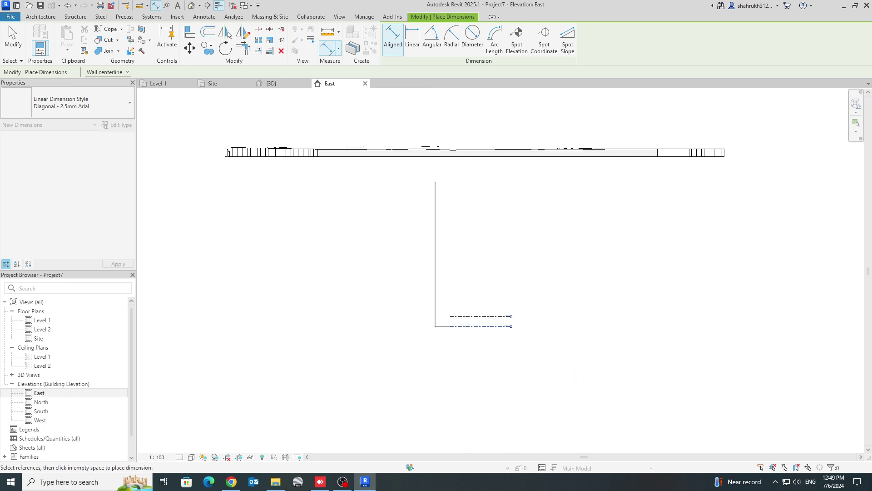
{"action": "middle_click_drag", "start_coordinate": [436, 182], "coordinate": [479, 278]}
{"action": "scroll", "coordinate": [411, 242], "scroll_direction": "up", "scroll_amount": 4}
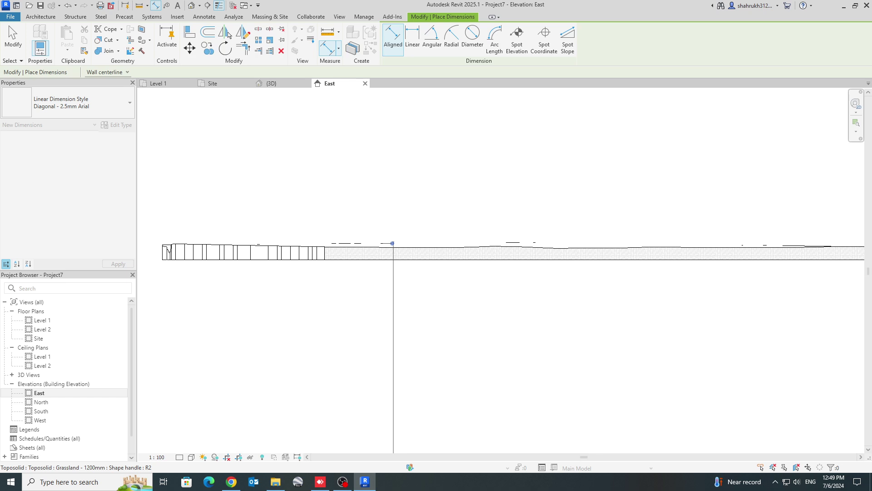
{"action": "left_click", "coordinate": [393, 243]}
{"action": "left_click", "coordinate": [420, 409]}
{"action": "middle_click_drag", "start_coordinate": [425, 446], "coordinate": [435, 344]}
{"action": "scroll", "coordinate": [435, 344], "scroll_direction": "up", "scroll_amount": 1}
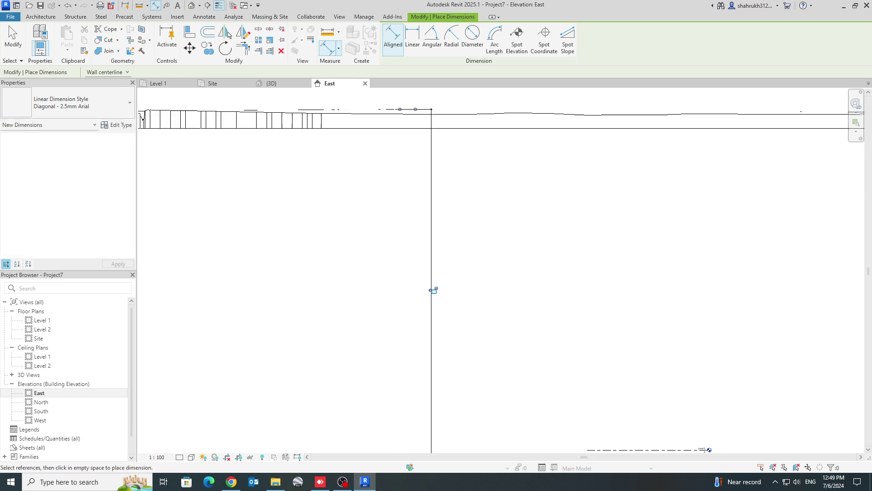
{"action": "scroll", "coordinate": [436, 303], "scroll_direction": "up", "scroll_amount": 8}
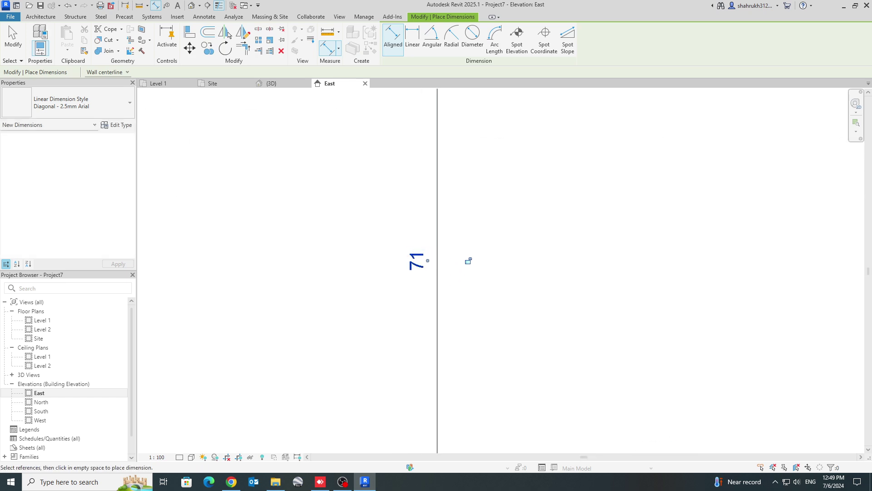
{"action": "middle_click_drag", "start_coordinate": [417, 261], "coordinate": [444, 276]}
{"action": "right_click", "coordinate": [490, 268]}
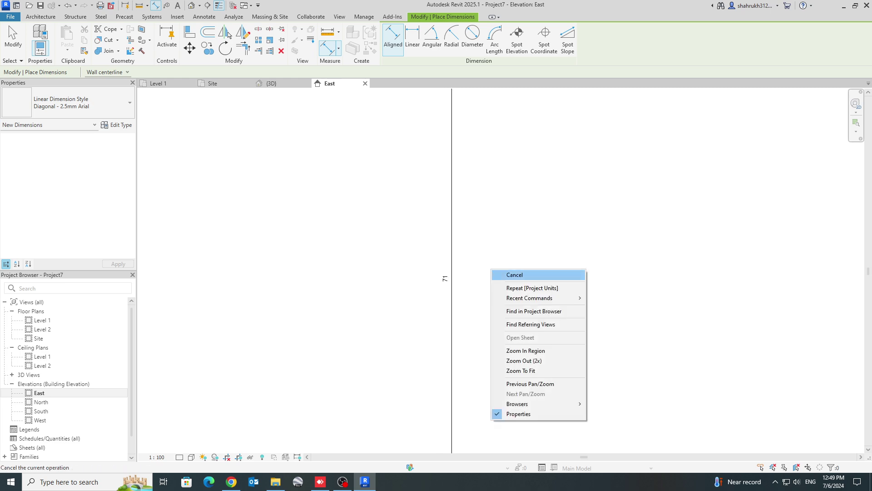
{"action": "left_click", "coordinate": [495, 274]}
Delete the vertical dimension between Level 1 and the toposolid.
{"action": "scroll", "coordinate": [493, 273], "scroll_direction": "down", "scroll_amount": 3}
{"action": "left_click", "coordinate": [365, 270]}
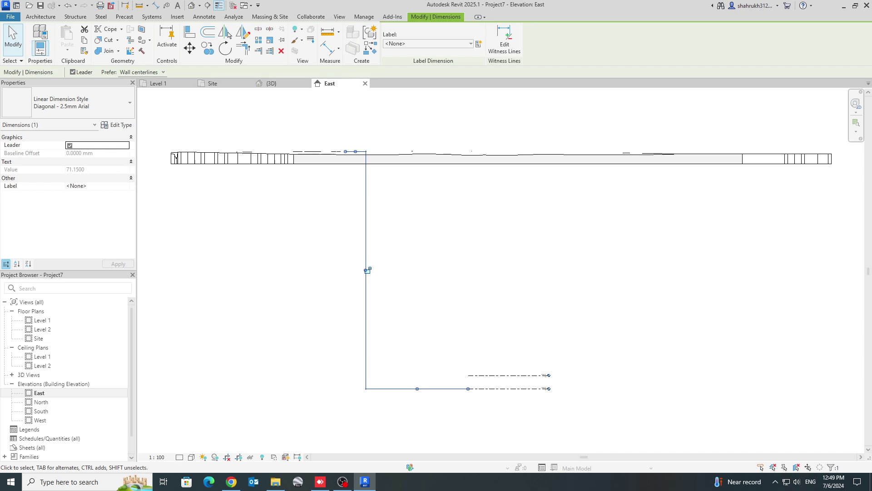
{"action": "key", "text": "Delete"}
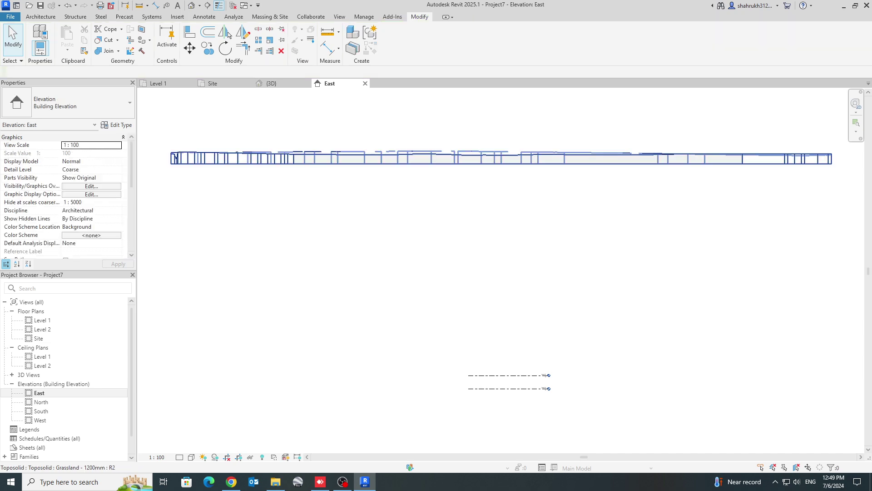
Return to the 3D view and inspect the toposolid's terrain from a higher angle, close up and as a whole.
{"action": "left_click", "coordinate": [272, 83]}
{"action": "middle_click_drag", "start_coordinate": [429, 221], "coordinate": [502, 317], "text": "shift"}
{"action": "scroll", "coordinate": [491, 282], "scroll_direction": "up", "scroll_amount": 5}
{"action": "scroll", "coordinate": [502, 317], "scroll_direction": "down", "scroll_amount": 4}
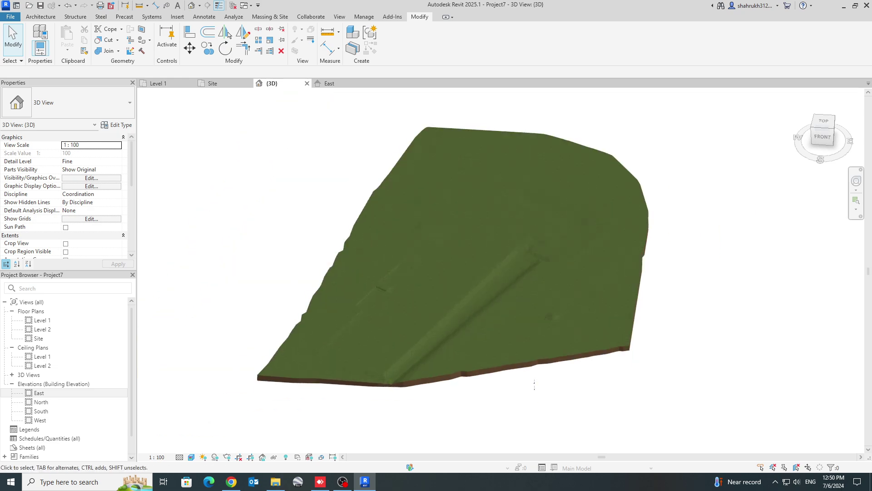